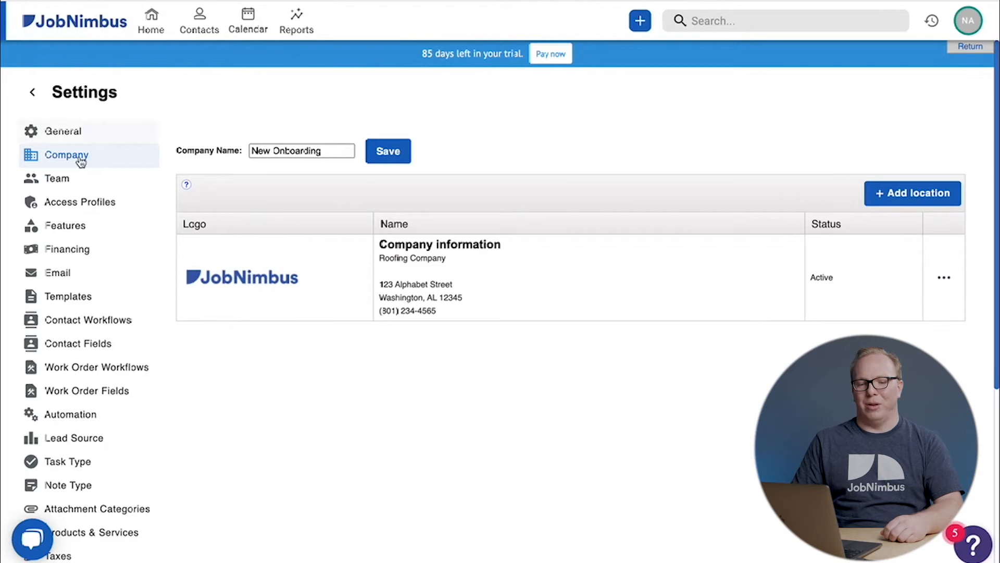
Open the contact workflow settings and delete the Service & Repairs workflow
{"action": "left_click", "coordinate": [86, 323]}
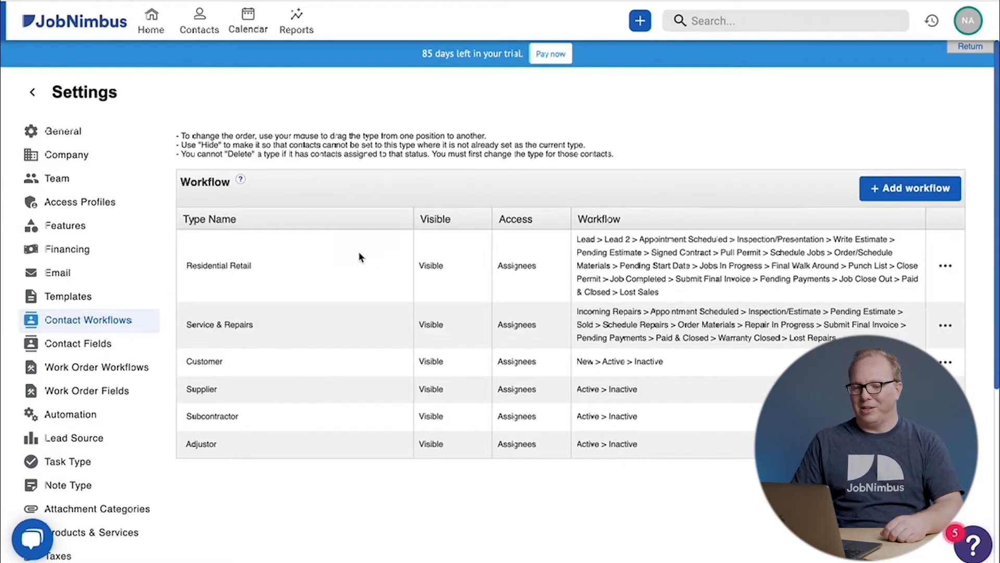
{"action": "scroll", "coordinate": [330, 237], "scroll_direction": "down", "scroll_amount": 1}
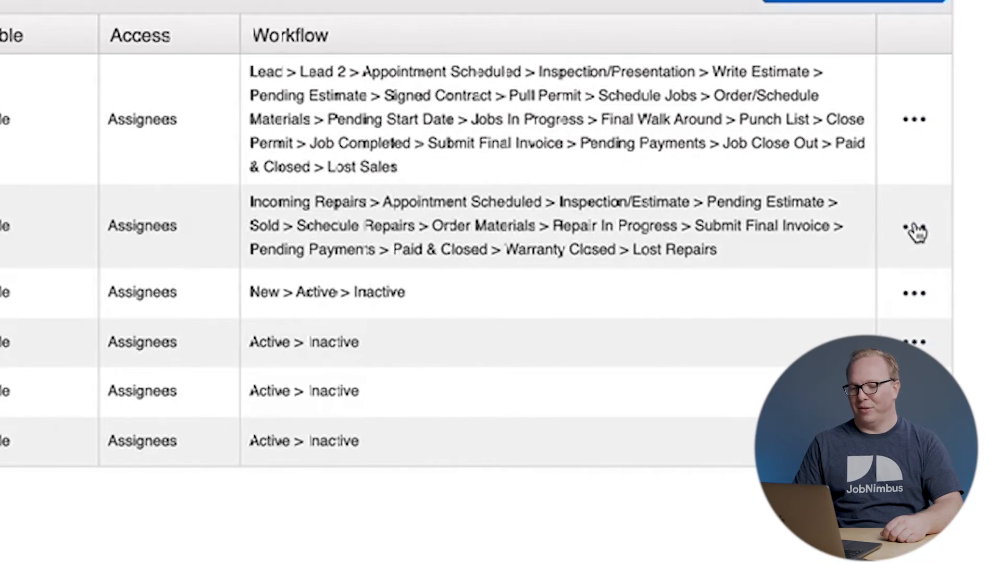
{"action": "left_click", "coordinate": [916, 234]}
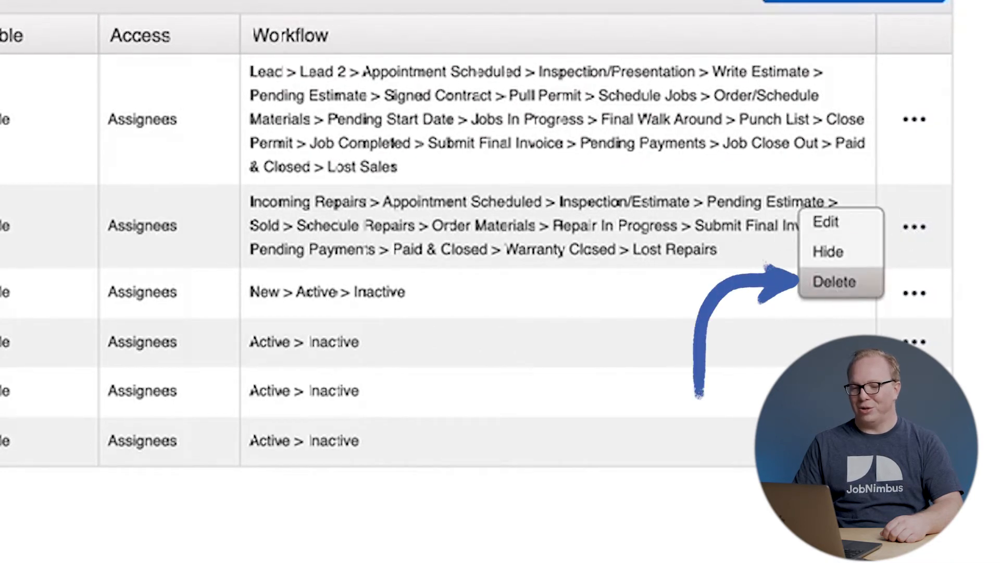
{"action": "left_click", "coordinate": [834, 281]}
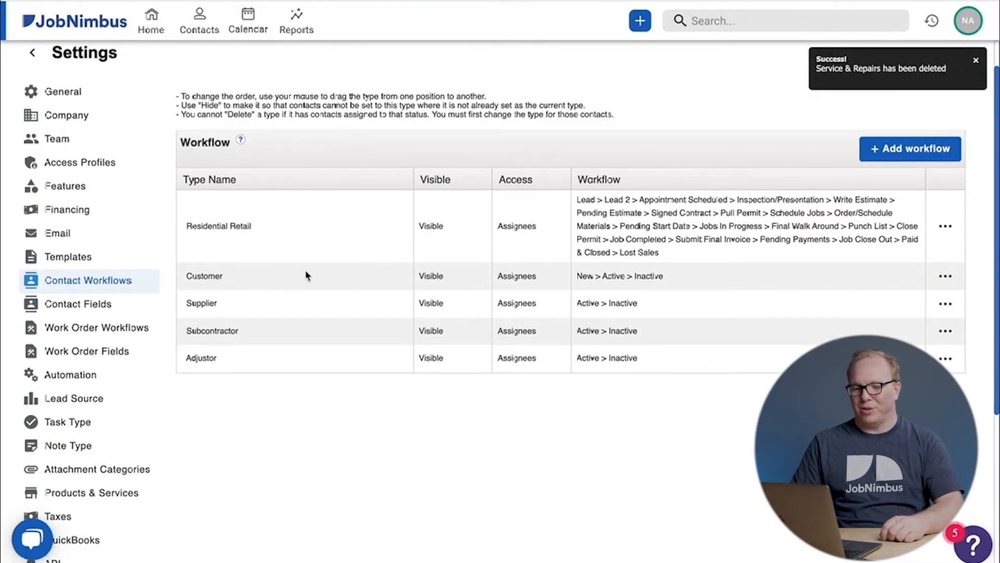
Delete the Customer workflow from the contact workflows and confirm the deletion
{"action": "left_click", "coordinate": [946, 277]}
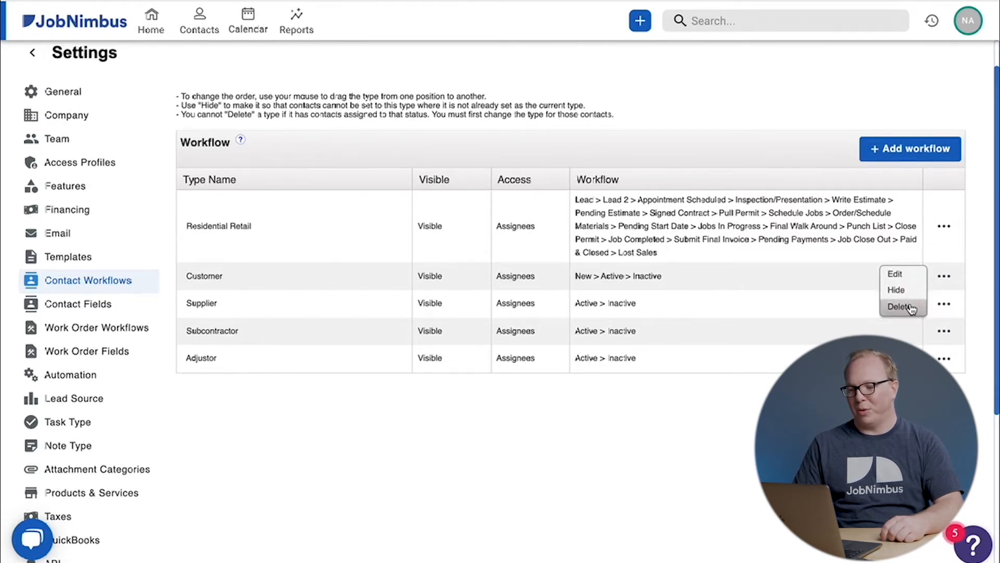
{"action": "left_click", "coordinate": [911, 307]}
{"action": "left_click", "coordinate": [619, 69]}
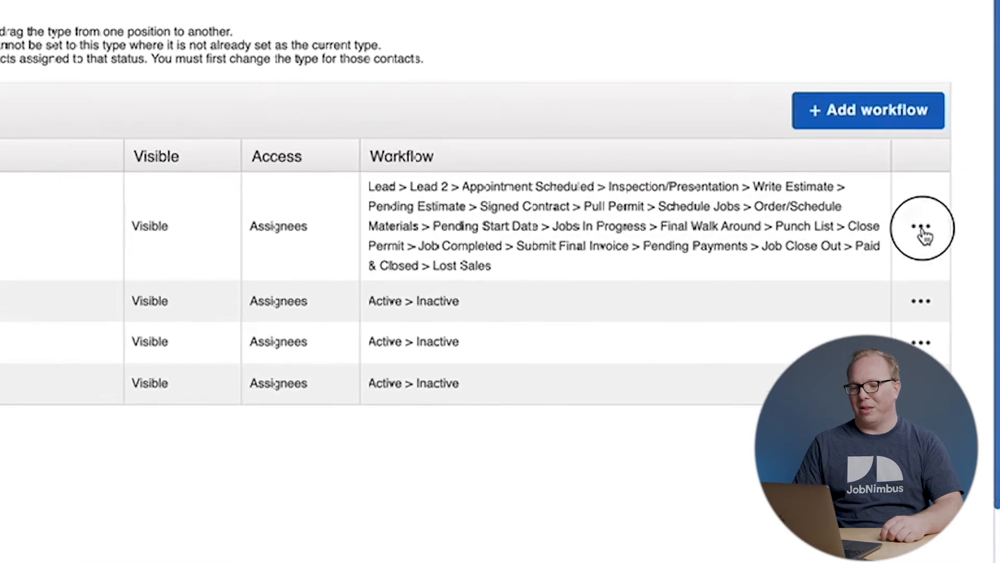
Open the Residential Retail workflow for editing and change its workflow name to Customers
{"action": "left_click", "coordinate": [922, 232]}
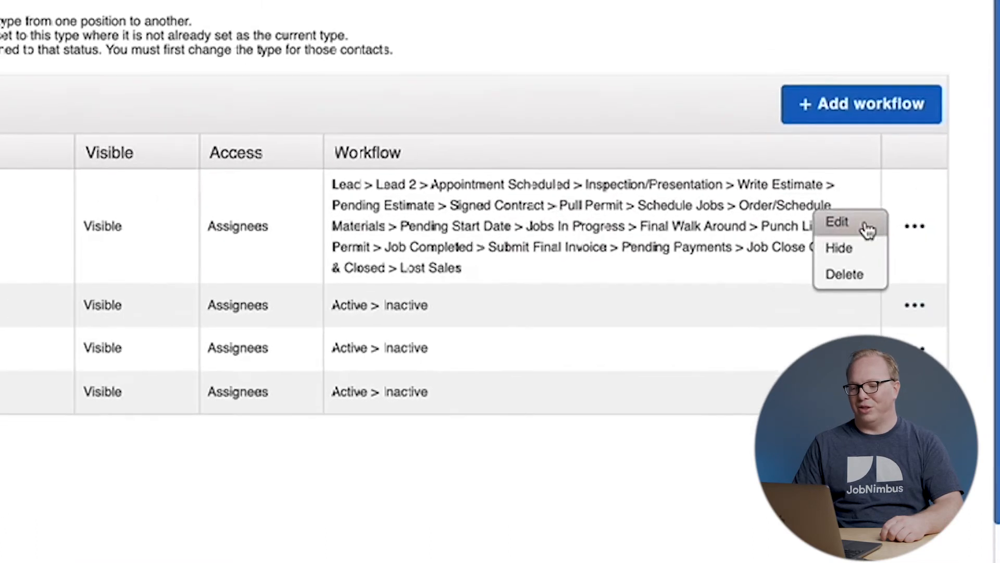
{"action": "left_click", "coordinate": [848, 229]}
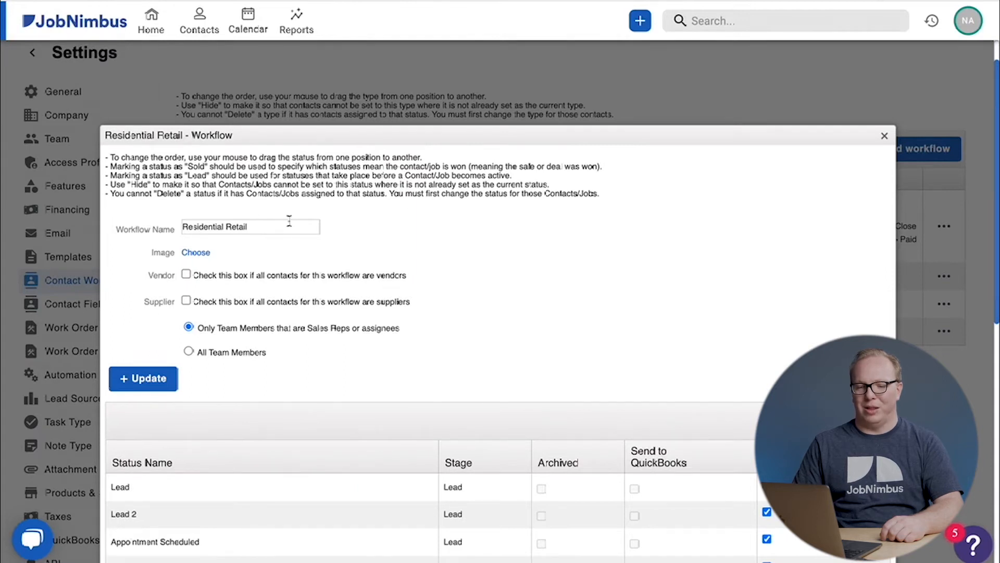
{"action": "scroll", "coordinate": [270, 227], "scroll_direction": "down", "scroll_amount": 1}
{"action": "left_click_drag", "start_coordinate": [280, 209], "coordinate": [143, 201]}
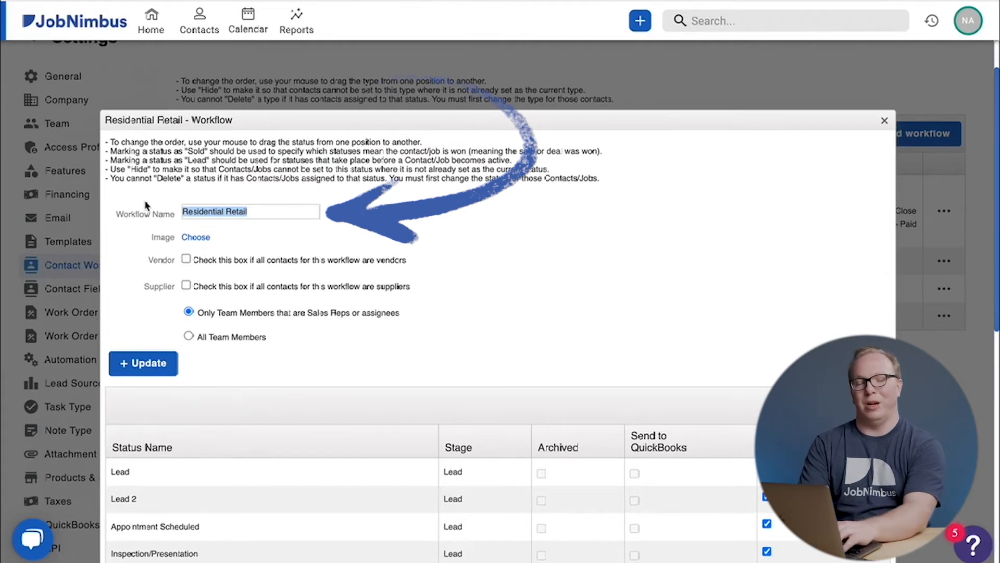
{"action": "type", "text": "Customers"}
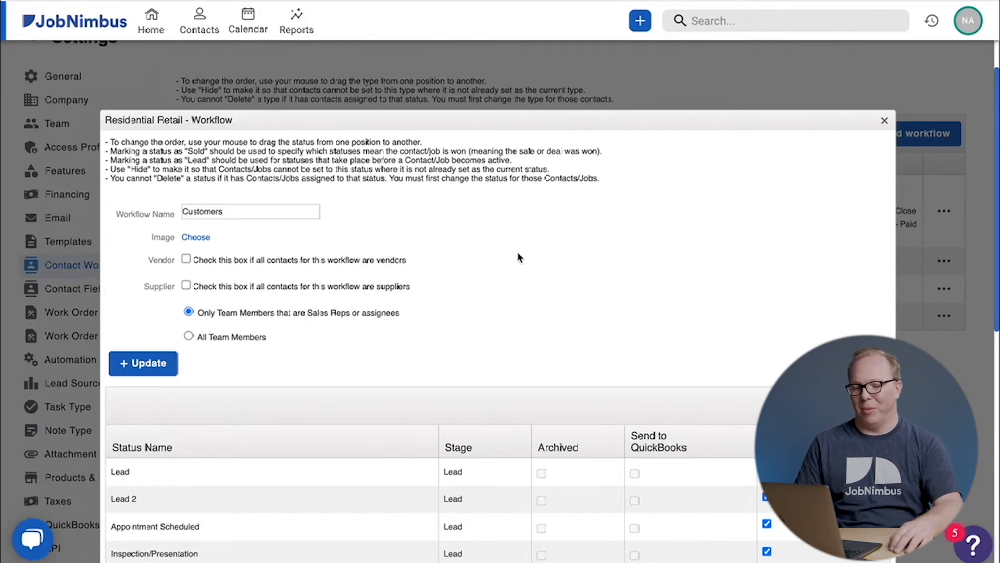
Delete the Lead 2 status from the workflow's status list and confirm the deletion
{"action": "scroll", "coordinate": [476, 238], "scroll_direction": "down", "scroll_amount": 5}
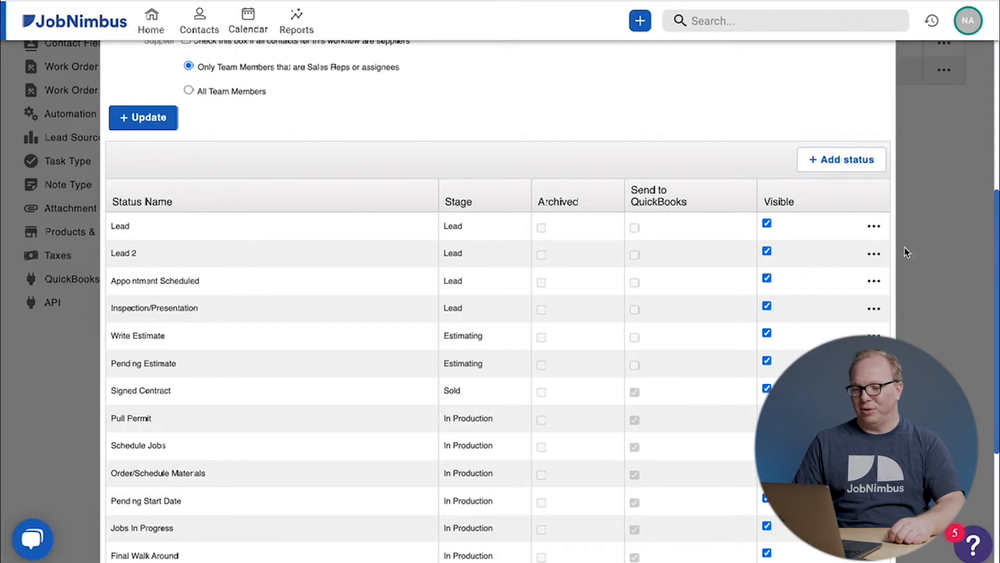
{"action": "left_click", "coordinate": [876, 255]}
{"action": "left_click", "coordinate": [840, 268]}
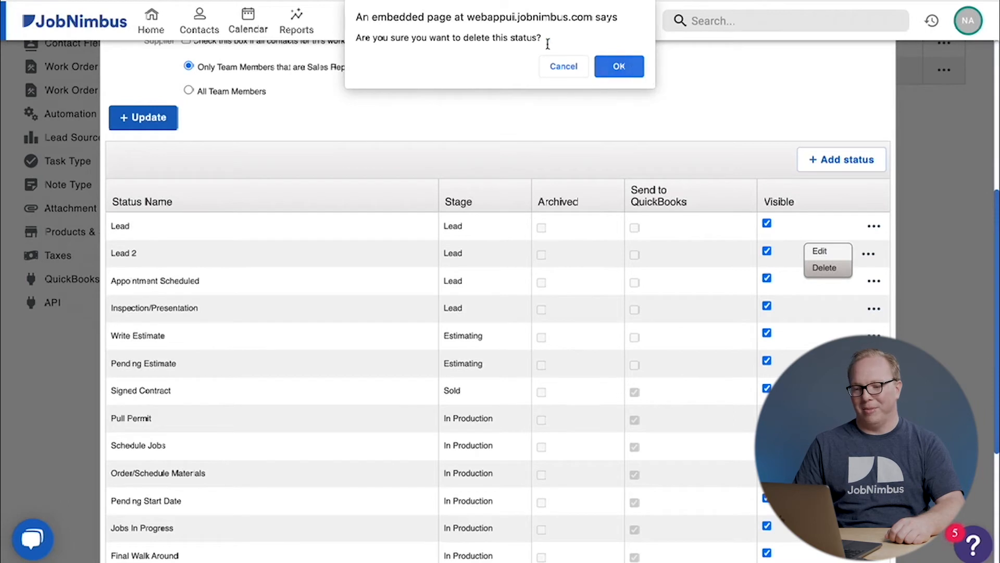
{"action": "left_click", "coordinate": [618, 66]}
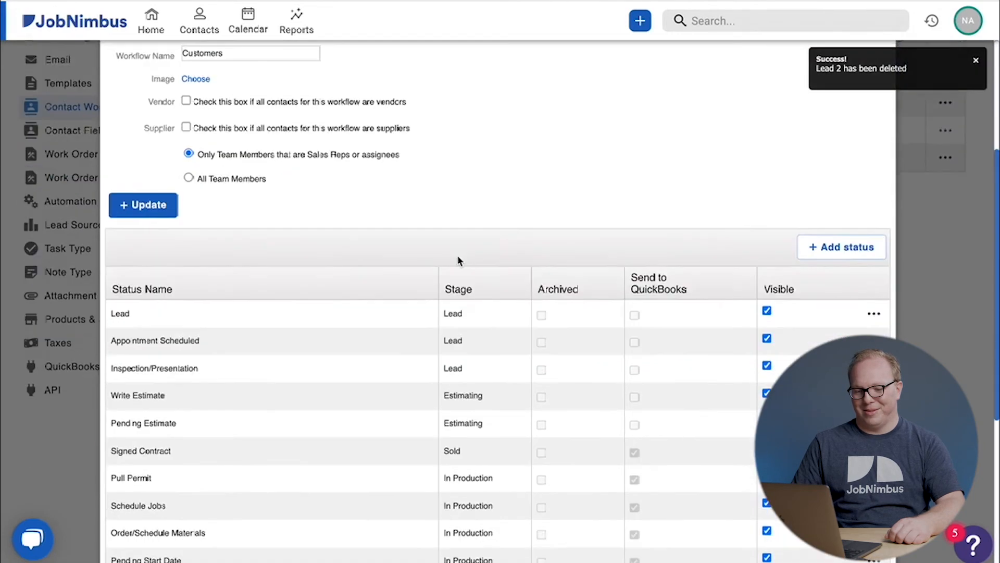
Delete the Inspection/Presentation status from the workflow and confirm the deletion
{"action": "scroll", "coordinate": [287, 307], "scroll_direction": "down", "scroll_amount": 1}
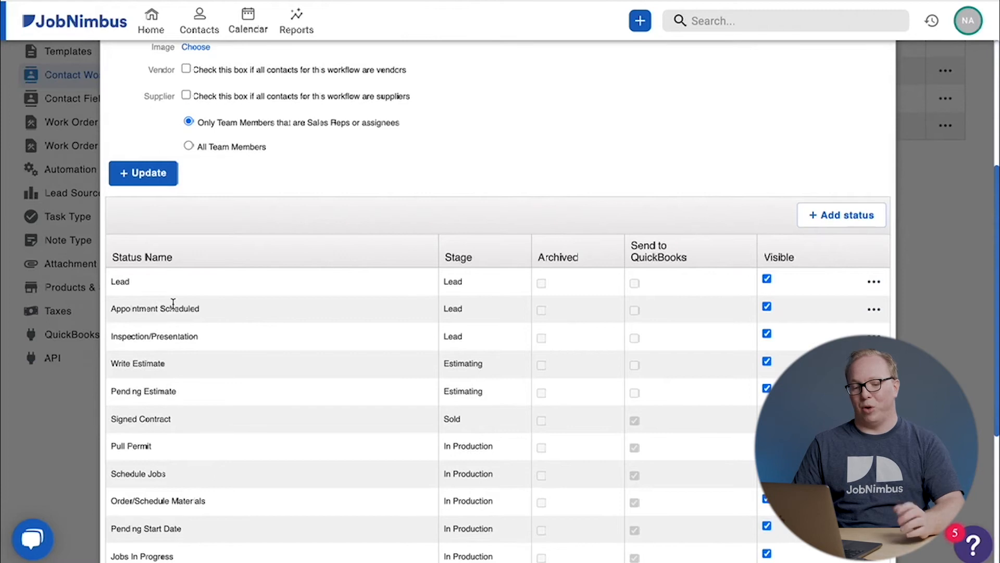
{"action": "scroll", "coordinate": [229, 318], "scroll_direction": "down", "scroll_amount": 1}
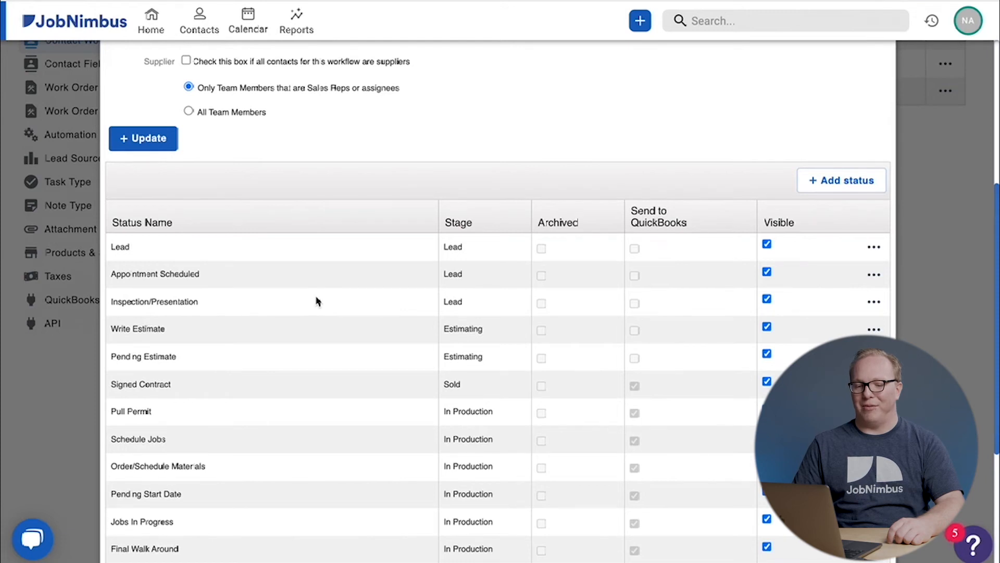
{"action": "left_click", "coordinate": [875, 306]}
{"action": "left_click", "coordinate": [824, 316]}
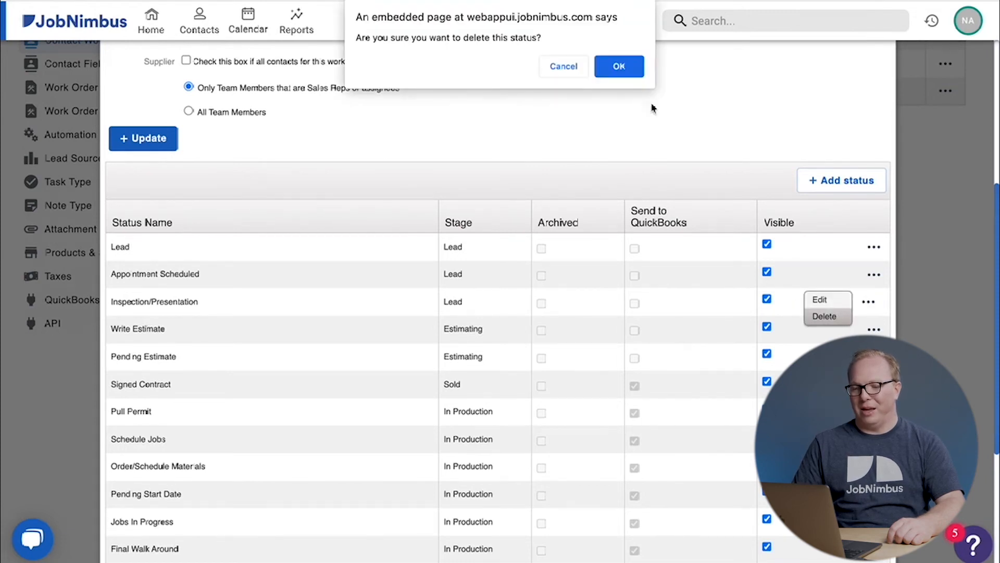
{"action": "left_click", "coordinate": [625, 67]}
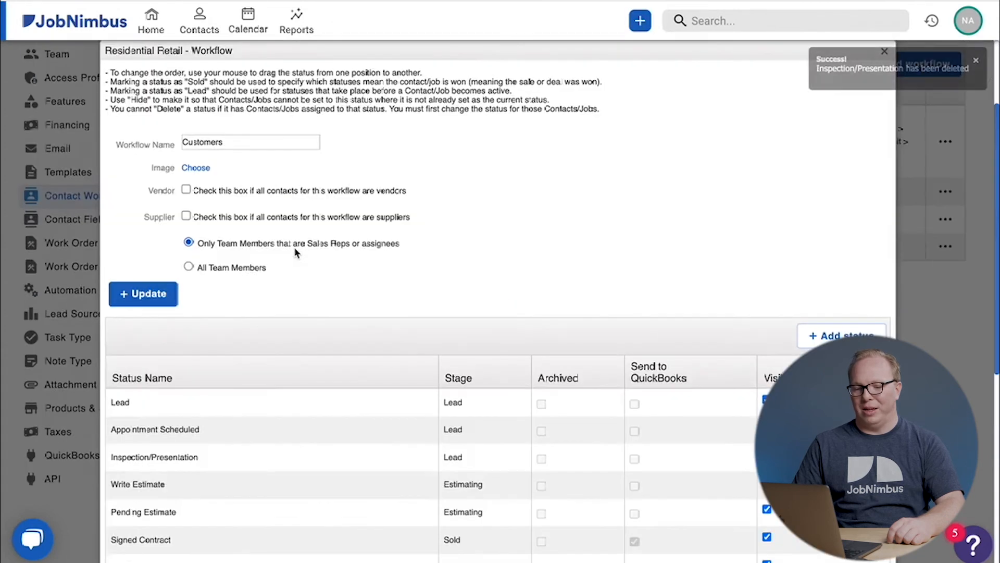
Add a status named Insurance Paperwork in the In Production stage to the workflow and save it
{"action": "scroll", "coordinate": [341, 268], "scroll_direction": "down", "scroll_amount": 3}
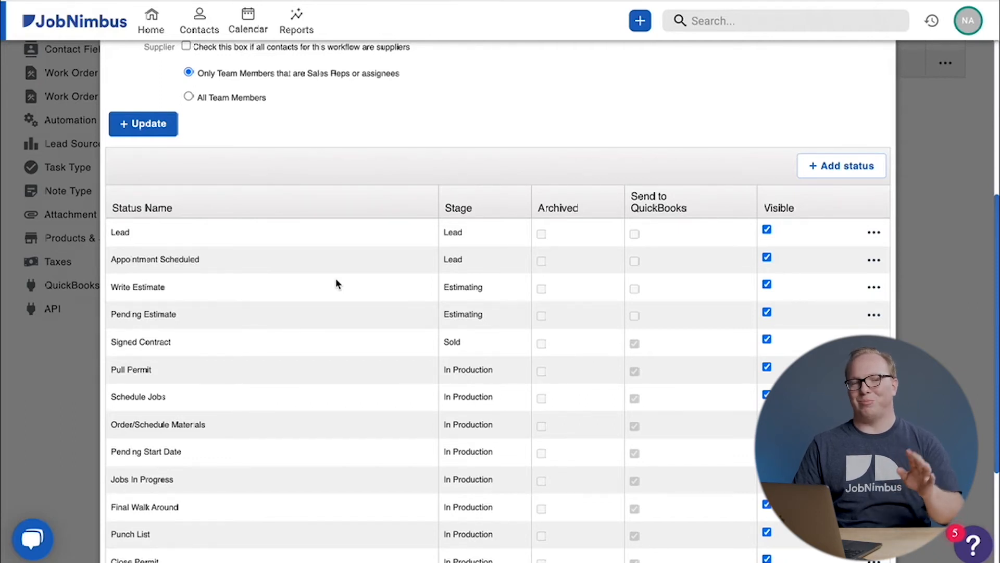
{"action": "scroll", "coordinate": [371, 276], "scroll_direction": "up", "scroll_amount": 2}
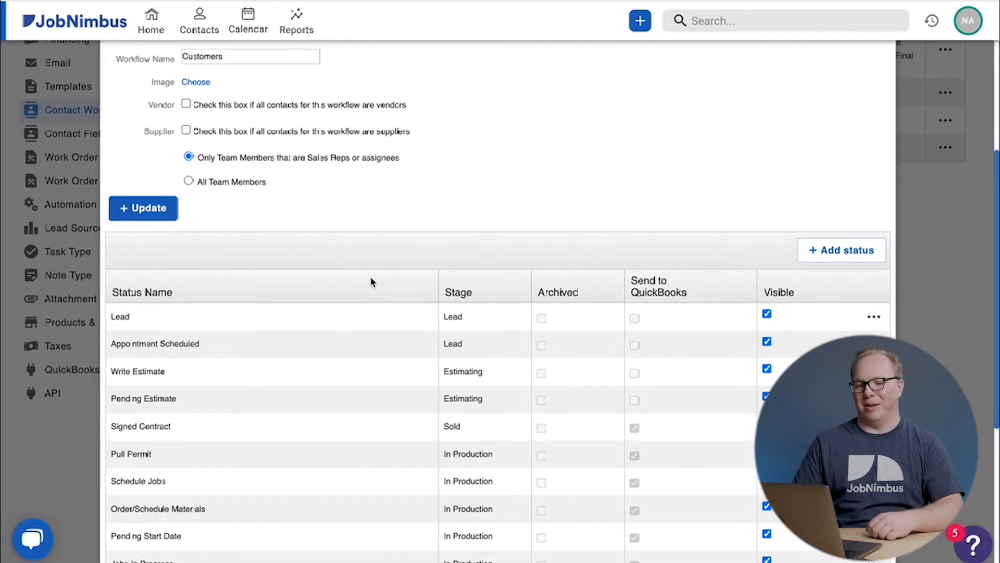
{"action": "left_click", "coordinate": [848, 251]}
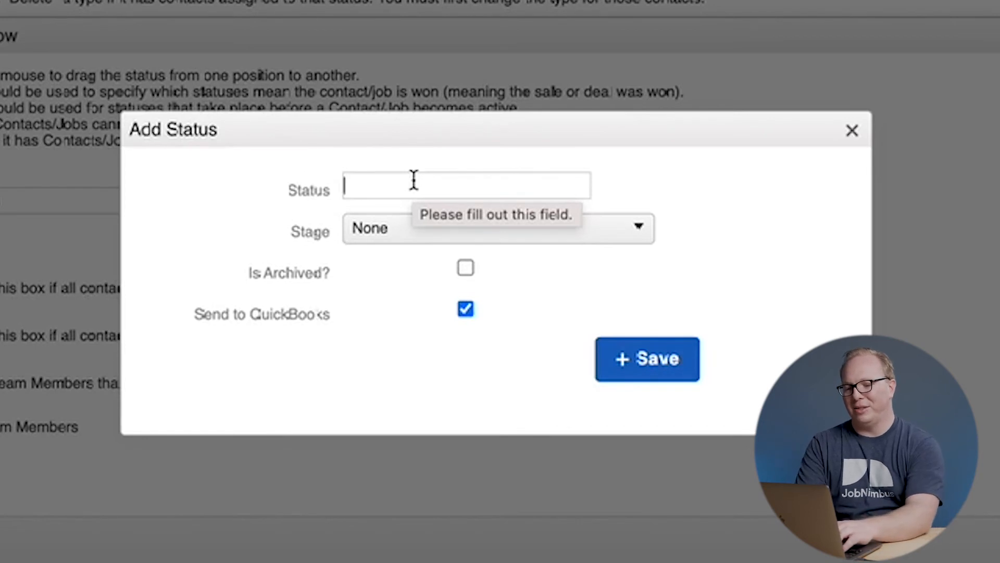
{"action": "type", "text": "Ins"}
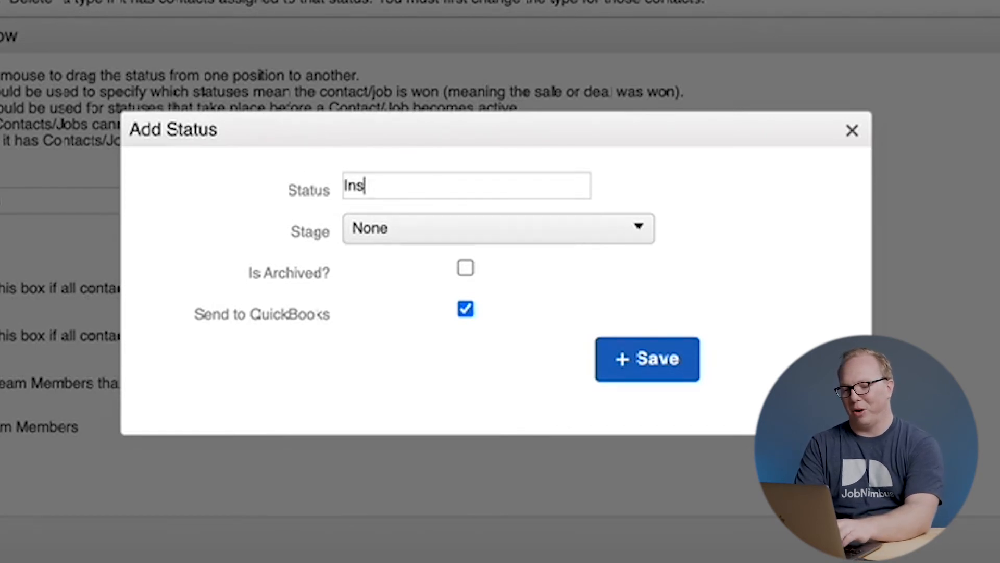
{"action": "type", "text": "urance Pa"}
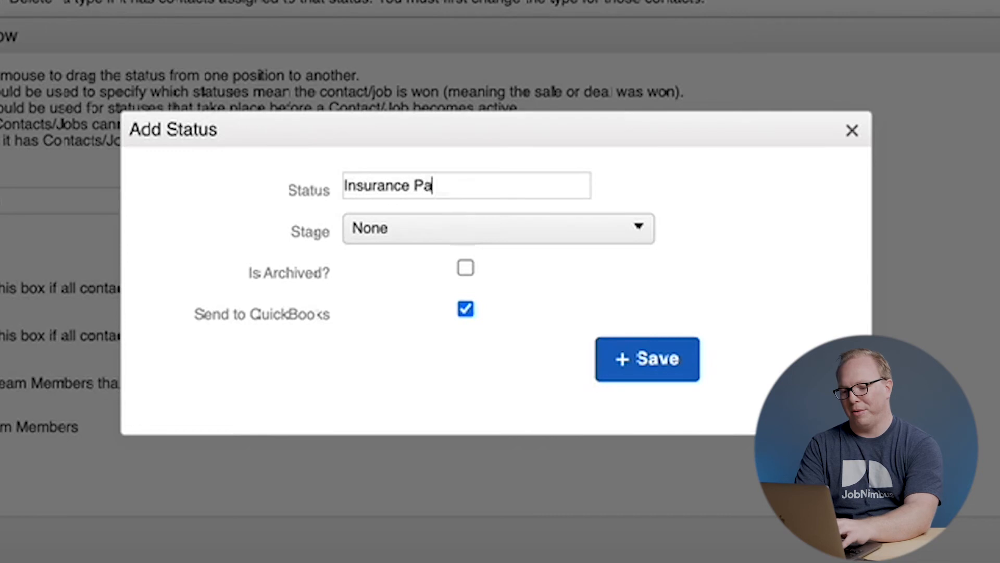
{"action": "type", "text": "perwork"}
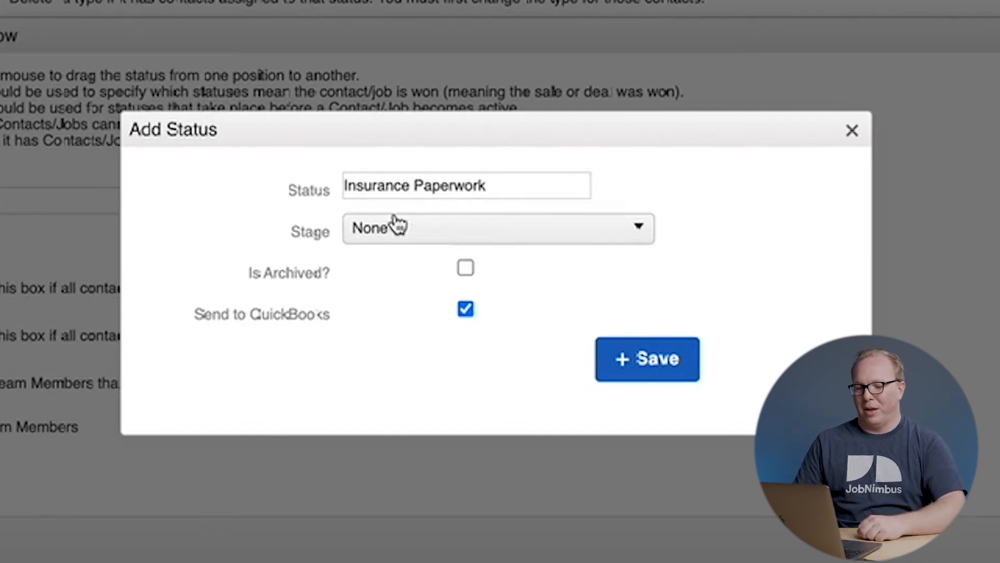
{"action": "left_click", "coordinate": [454, 233]}
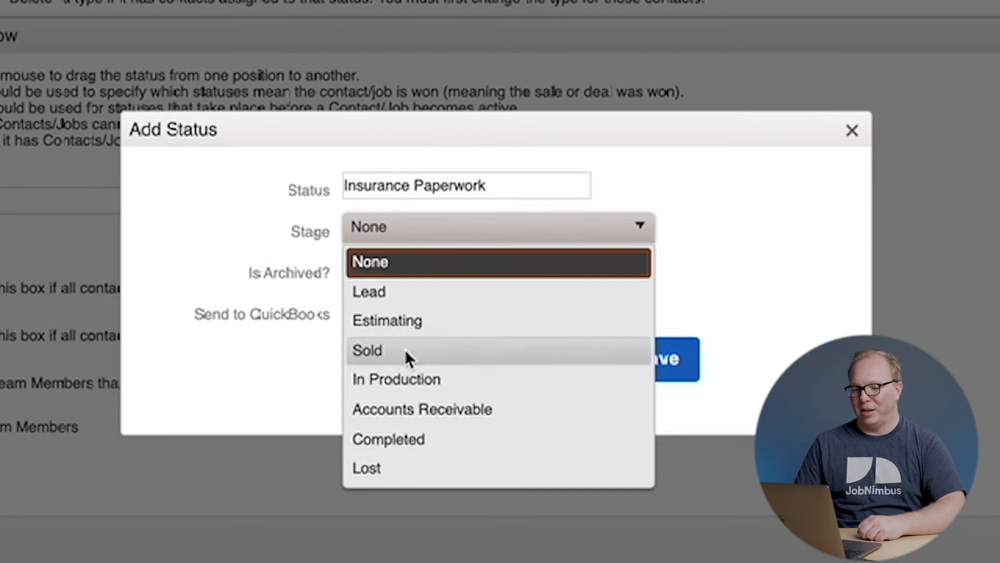
{"action": "left_click", "coordinate": [401, 385]}
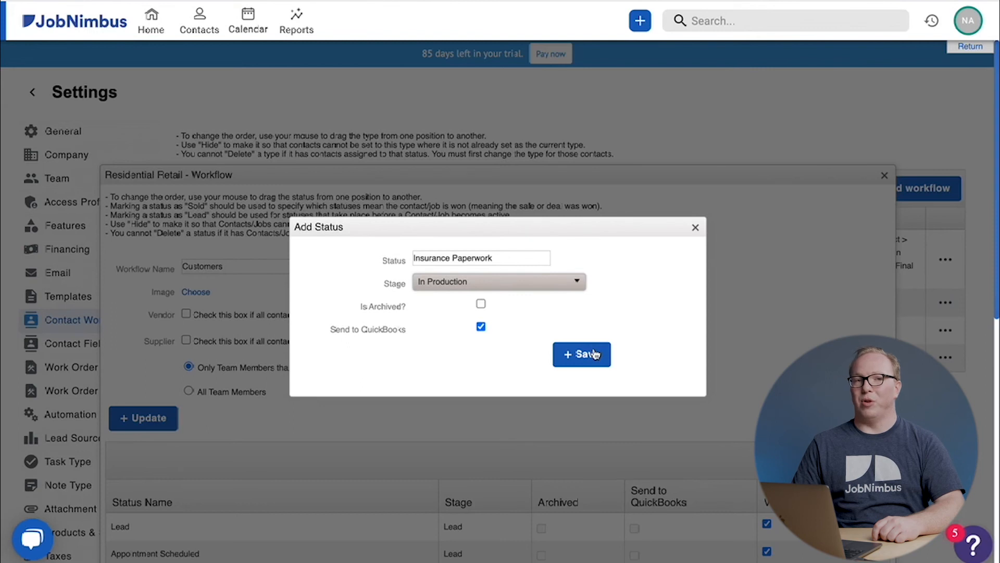
{"action": "left_click", "coordinate": [590, 354]}
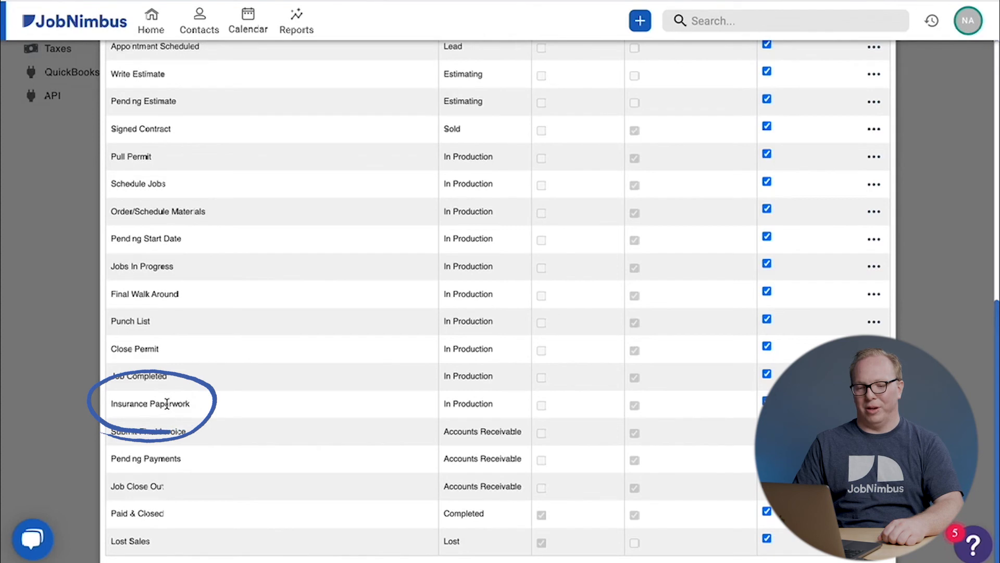
Move the Insurance Paperwork status up between Signed Contract and Pull Permit, and check the new status order
{"action": "left_click_drag", "start_coordinate": [167, 404], "coordinate": [175, 153]}
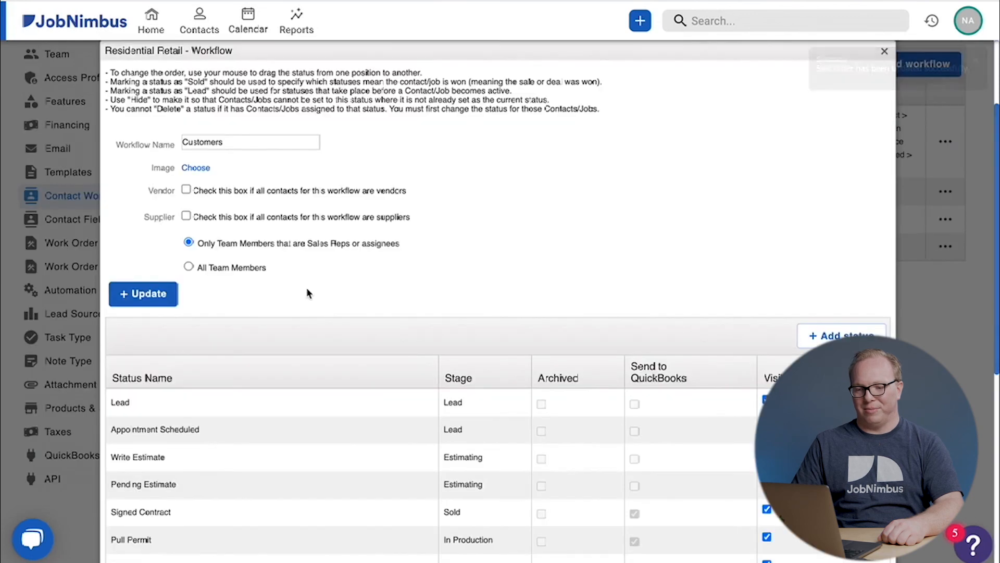
{"action": "scroll", "coordinate": [286, 291], "scroll_direction": "down", "scroll_amount": 3}
{"action": "scroll", "coordinate": [286, 290], "scroll_direction": "down", "scroll_amount": 4}
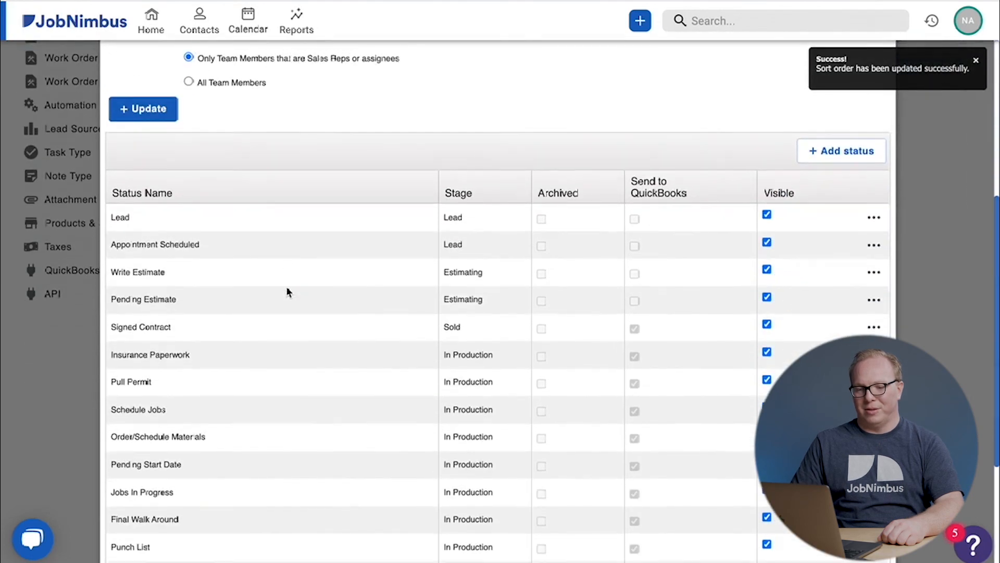